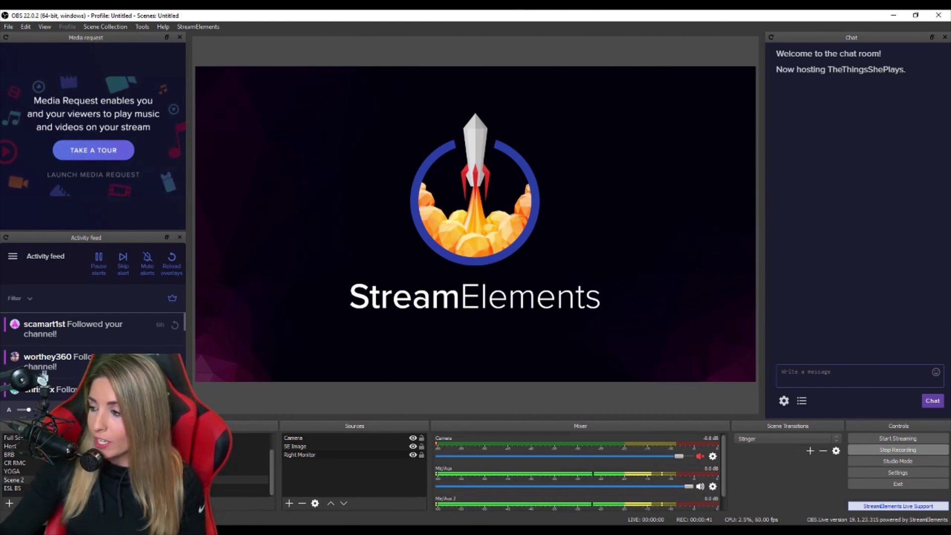
- Rearrange the Activity feed and Chat docks and shrink the Activity feed text to minimum
left_click_drag(142, 233, 132, 50)
left_click_drag(842, 40, 86, 81)
left_click_drag(96, 40, 948, 130)
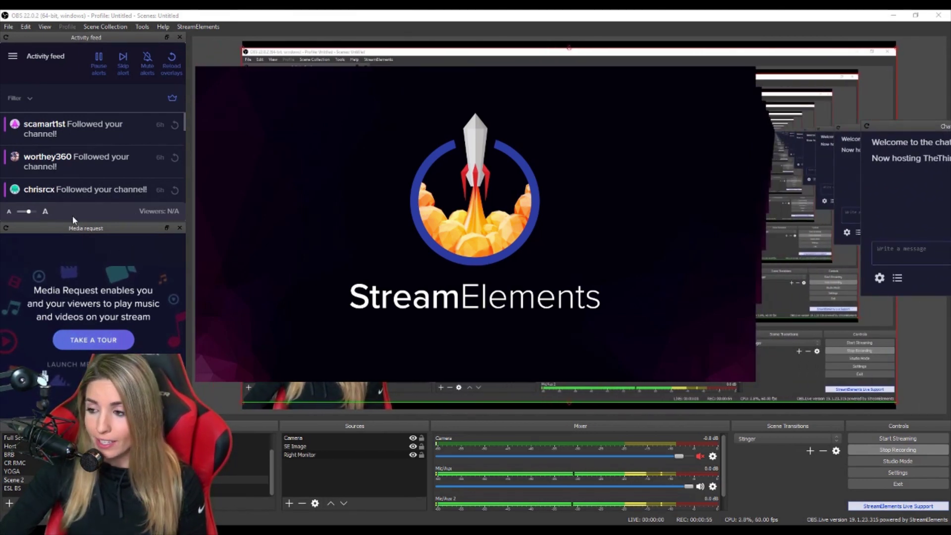
mouse_move(28, 211)
left_mouse_down()
mouse_move(17, 211)
mouse_move(37, 211)
mouse_move(26, 211)
left_mouse_up()
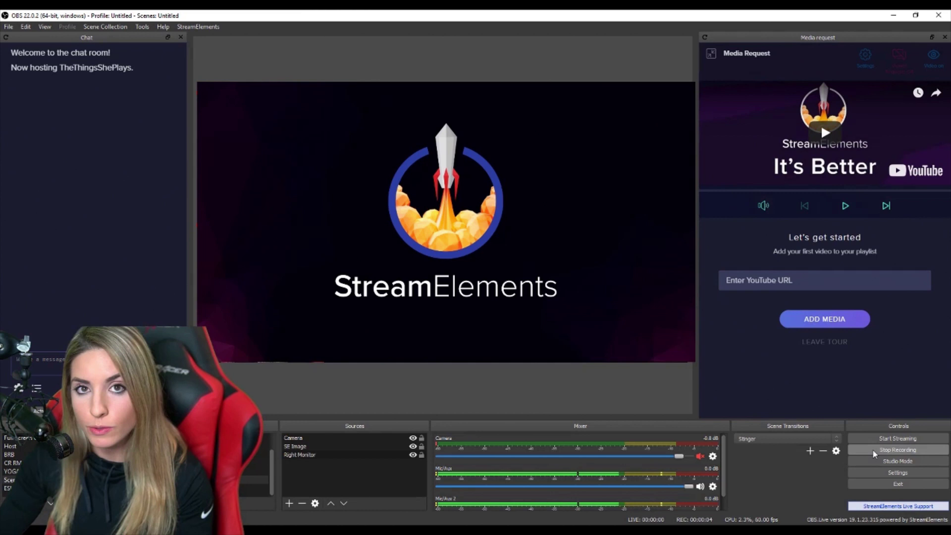
- Queue a pasted YouTube link in Media request and add the Media Request widget to the overlay
left_click(840, 285)
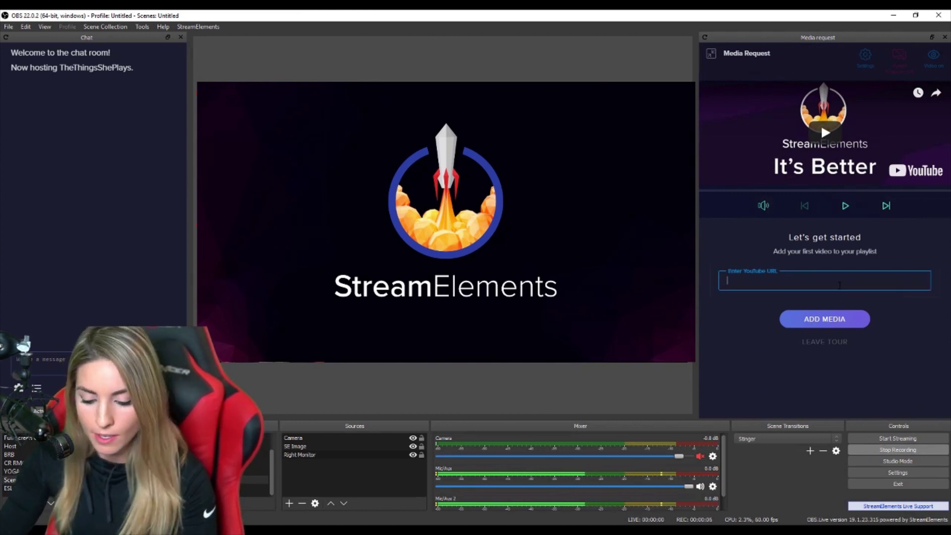
type("https://www.youtube.com/watch?v=nFnNRYKeFWI")
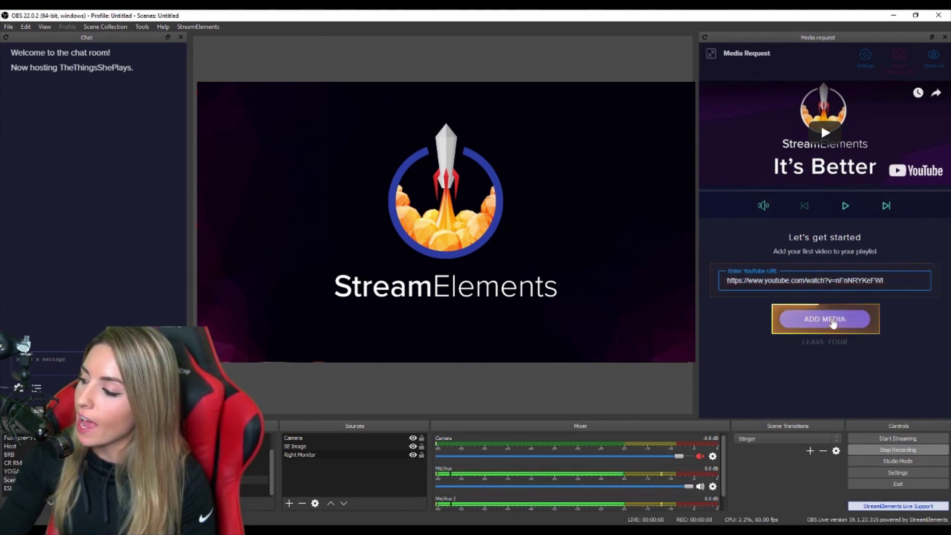
left_click(833, 323)
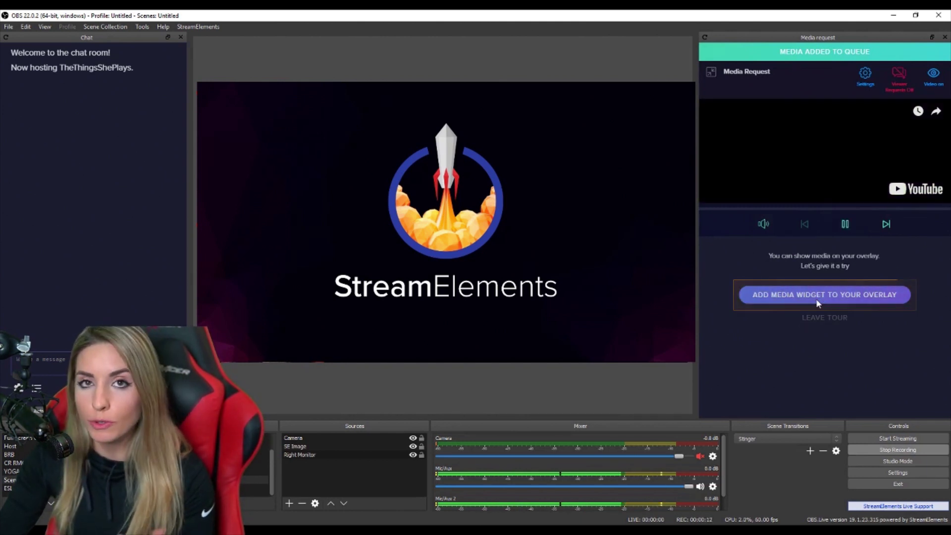
left_click(817, 278)
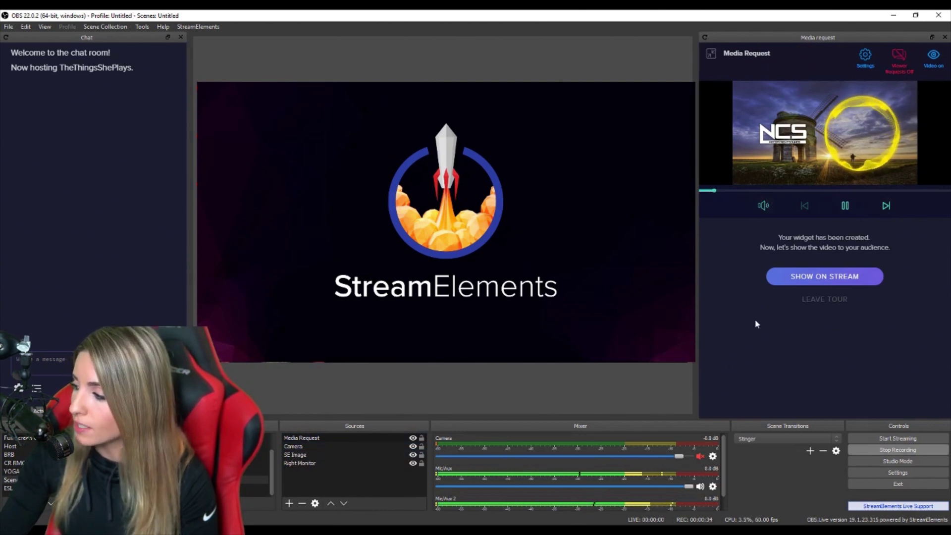
- Put the video on stream and take it off again, then activate free or paid audience requests
left_click(802, 280)
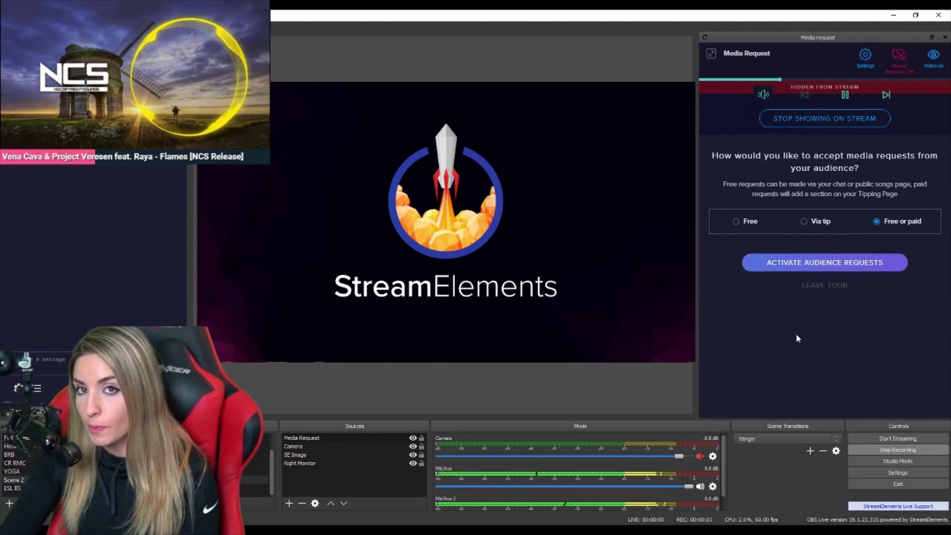
left_click(825, 118)
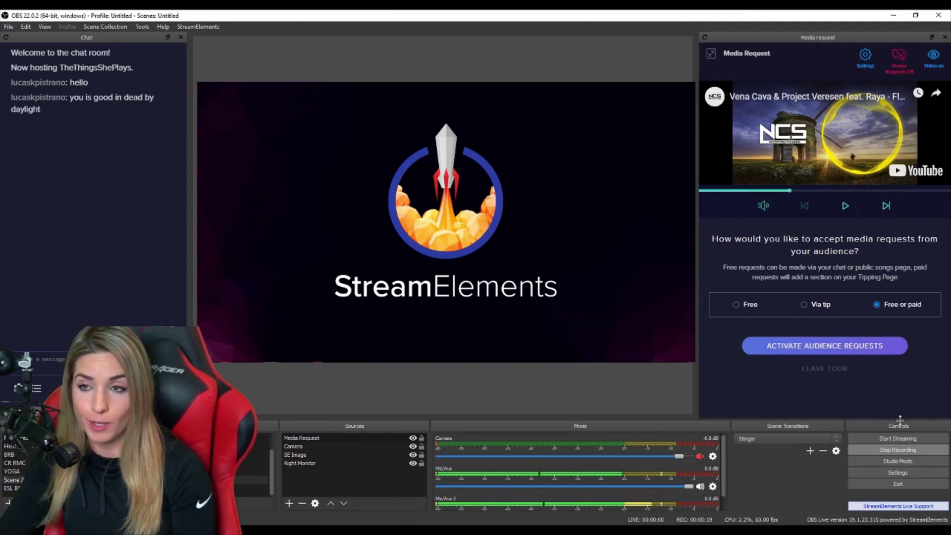
left_click(802, 346)
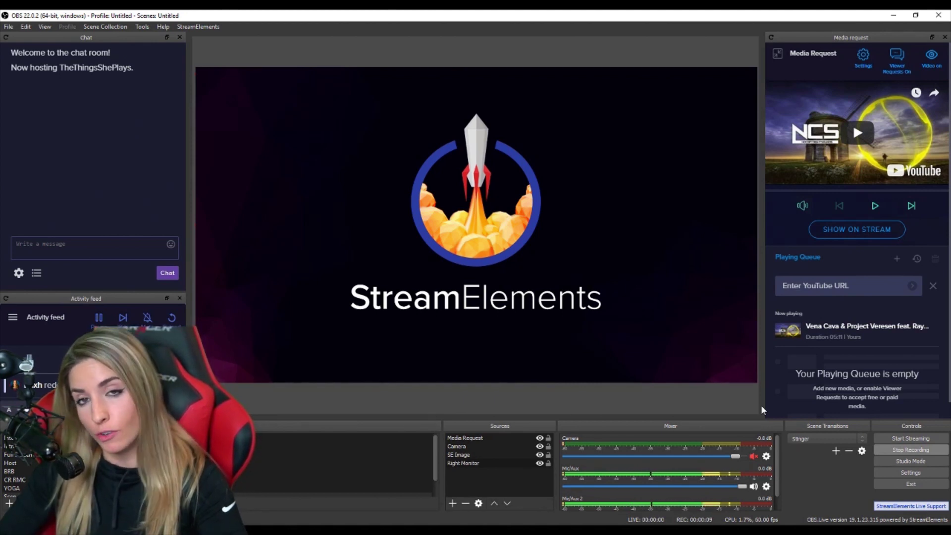
- Send a !sr song request with a YouTube link in Chat, then show the playing video on stream
left_click(49, 248)
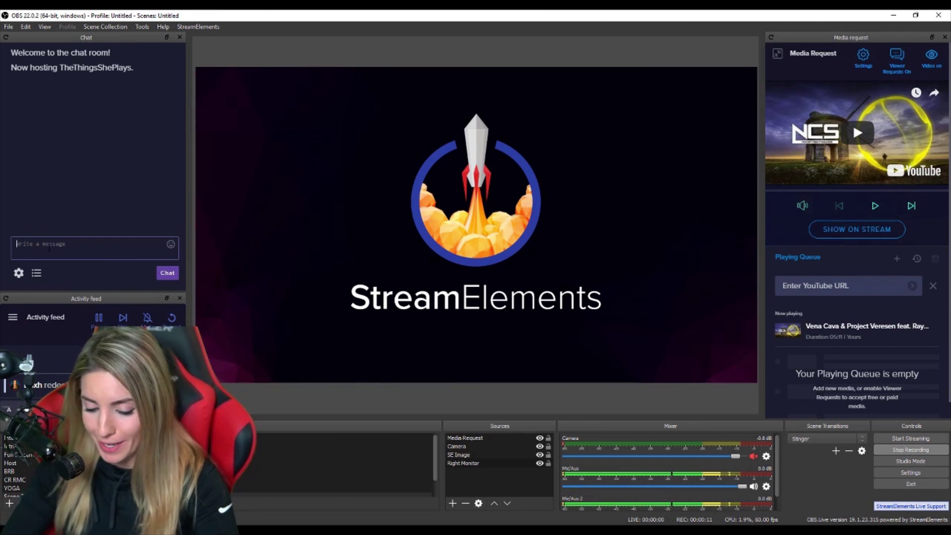
type("t")
type("sr")
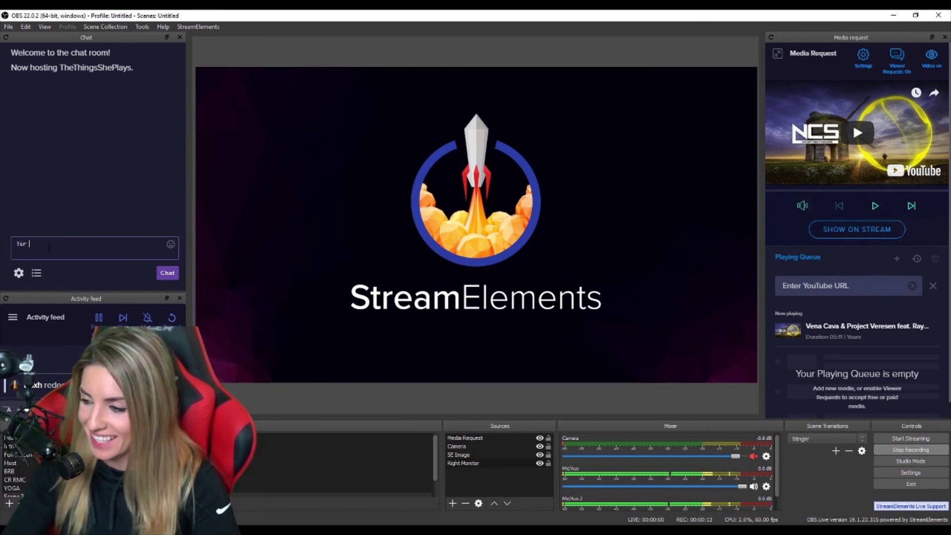
type("https://www.youtube.com/watch?v=K4DyBU6242c")
key("Return")
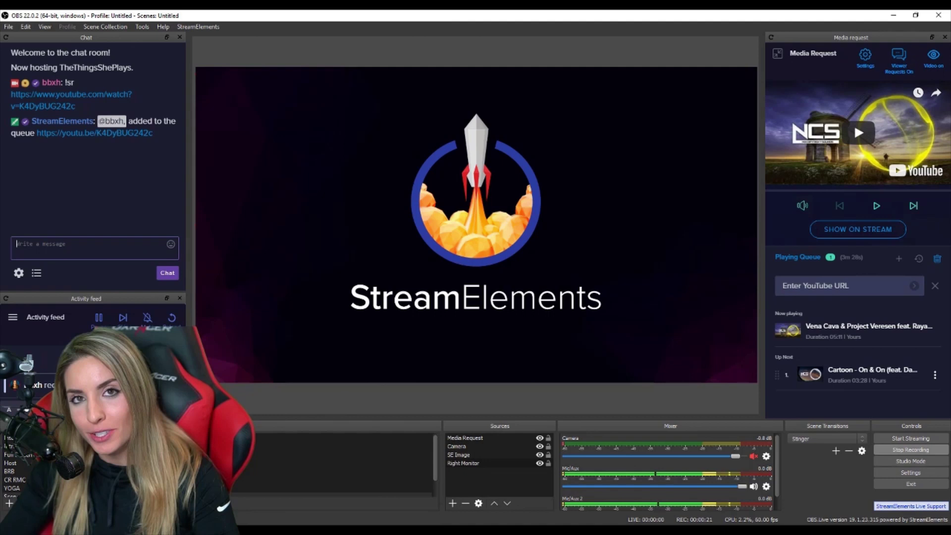
left_click(858, 228)
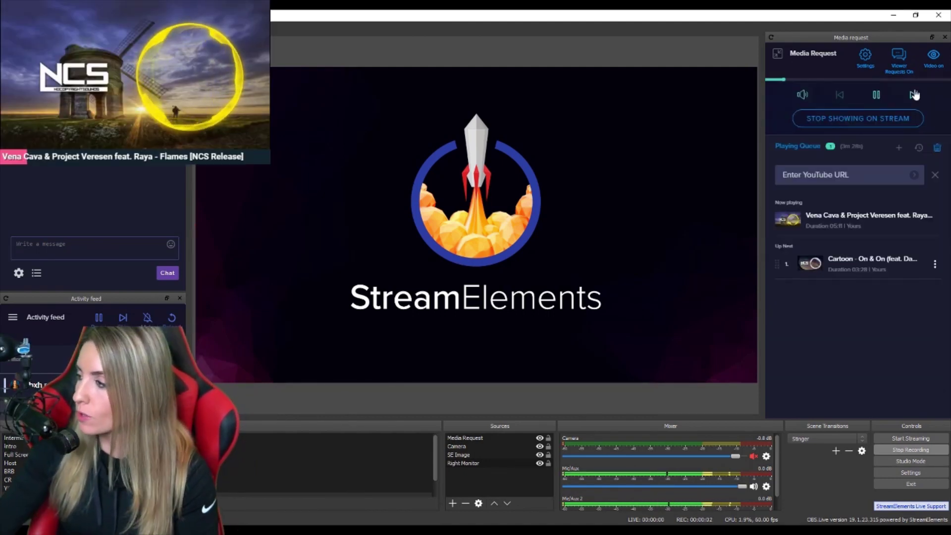
- Turn off viewer requests and take the video off stream, then put it back on
left_click(905, 58)
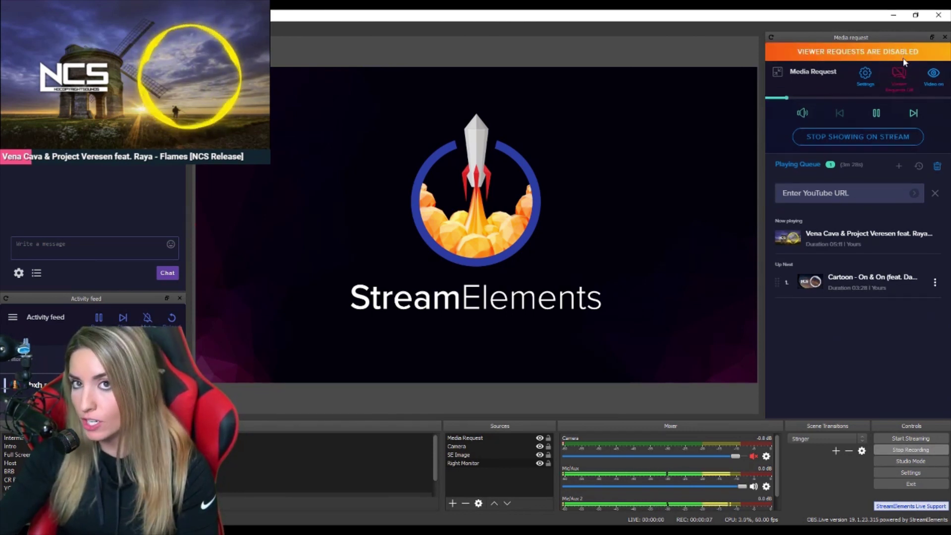
left_click(887, 138)
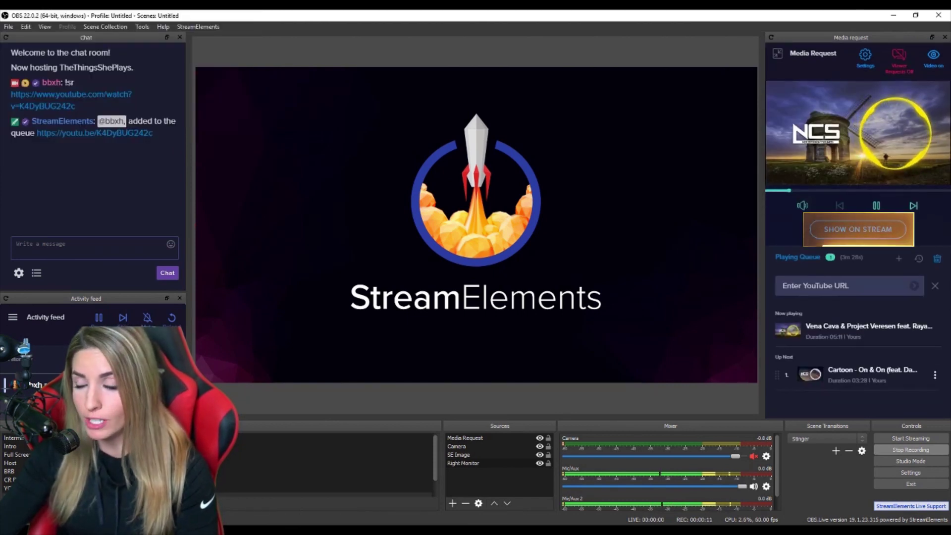
left_click(878, 230)
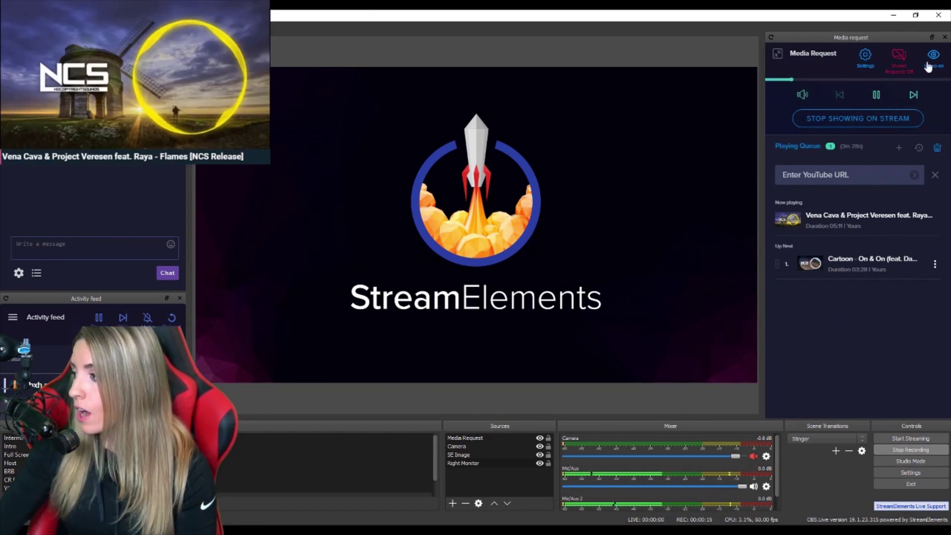
- Hide and reshow the video on the overlay, nudge the volume up, and skip to Cartoon - On & On
left_click(934, 62)
left_click(933, 60)
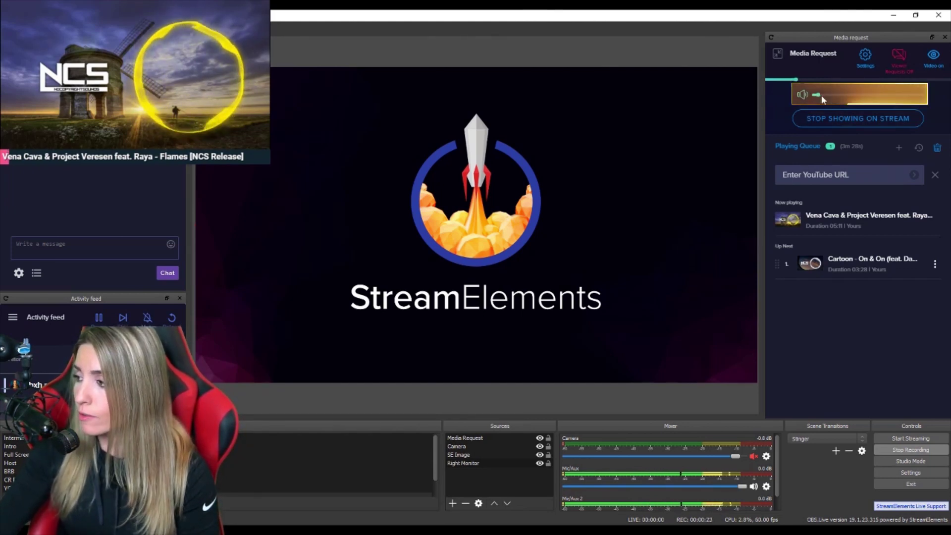
left_click_drag(821, 95, 828, 94)
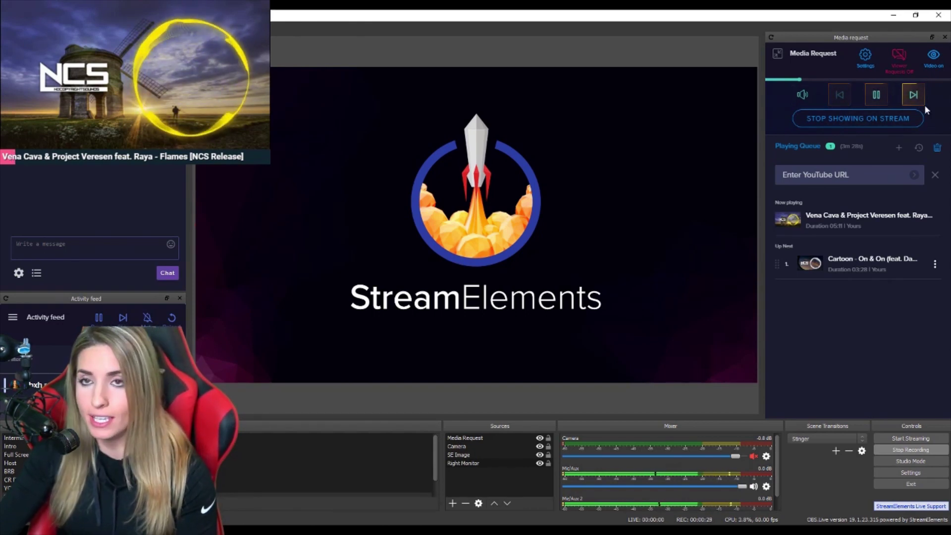
left_click(914, 95)
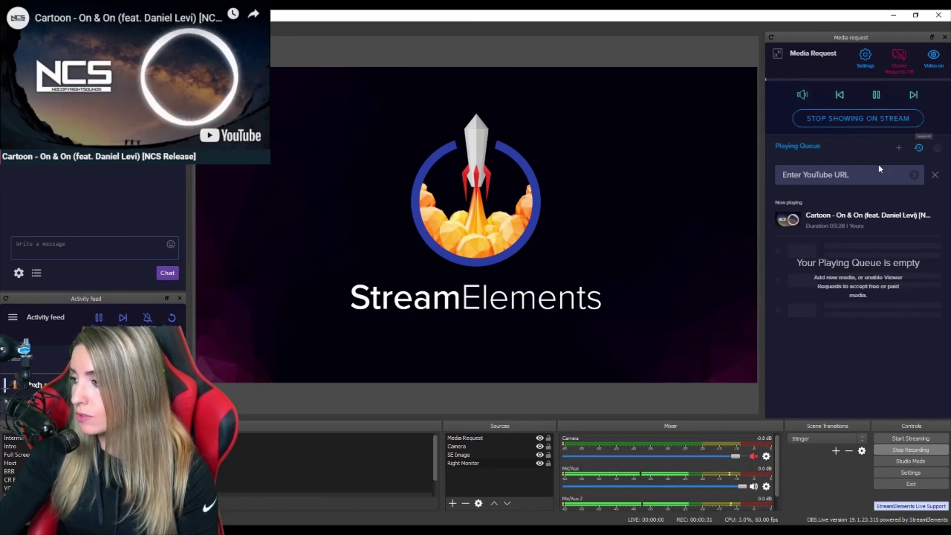
- Queue Jim Yosef - Lights from a pasted YouTube link, then cancel the Remove all confirmation
left_click(853, 176)
key("ctrl+v")
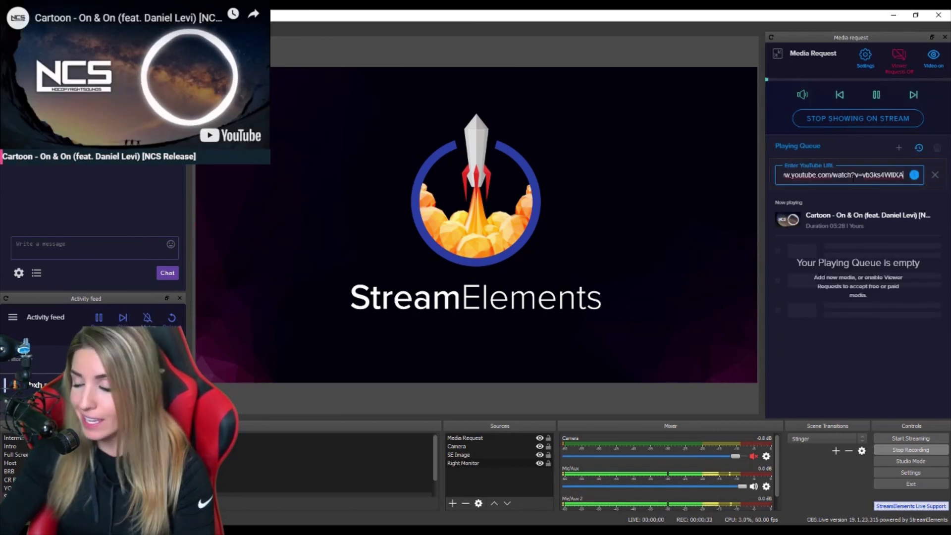
key("Return")
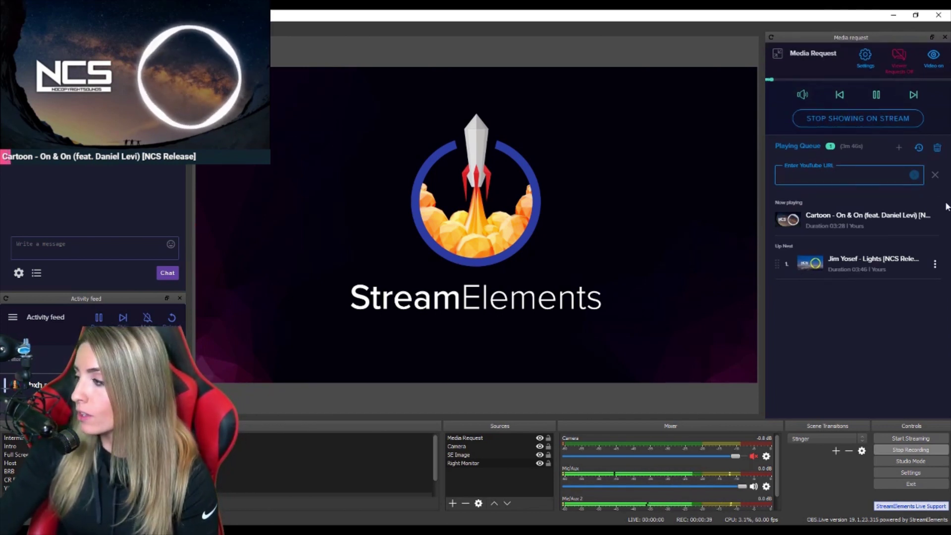
left_click(937, 150)
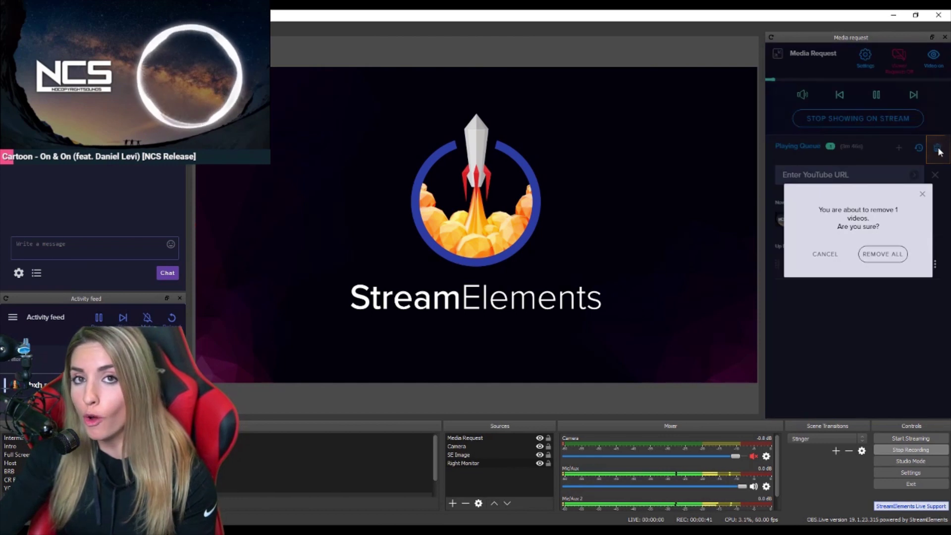
left_click(896, 257)
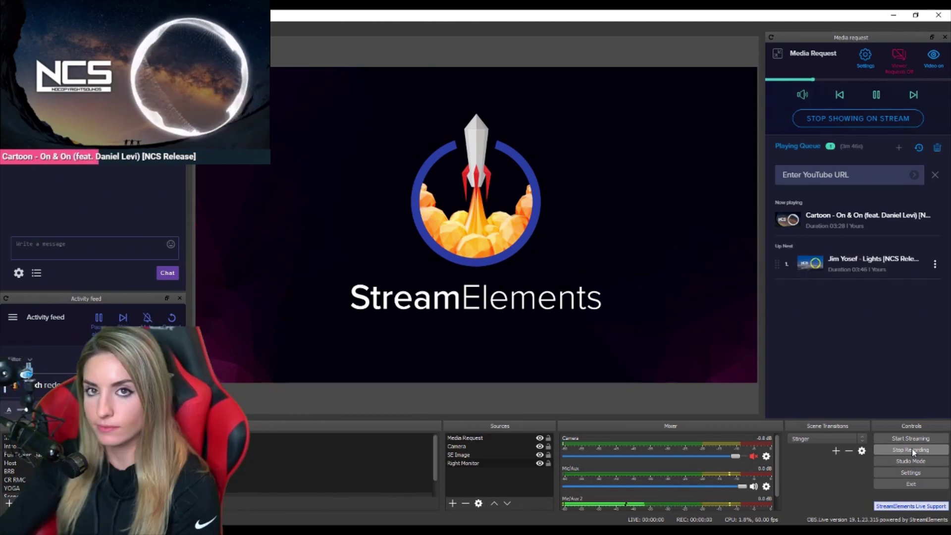
- Remove Jim Yosef - Lights from the queue through its three-dot menu
left_click(936, 265)
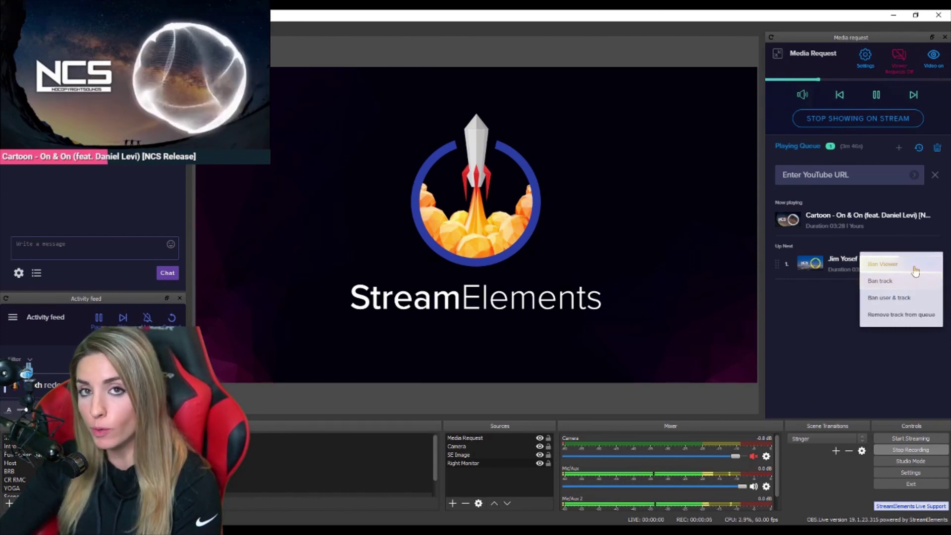
left_click(903, 317)
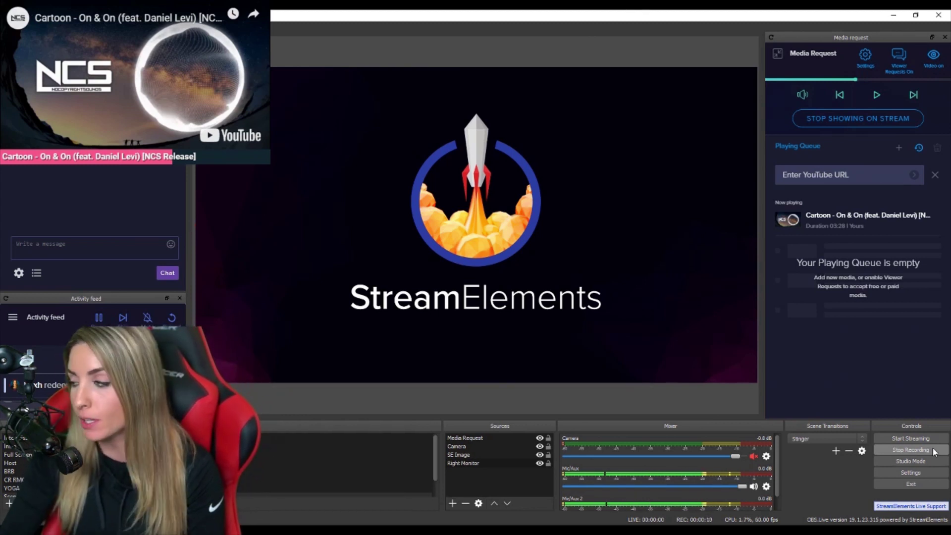
- Open the Media Request settings, switch queue moderation on, and briefly expand the Loyalty settings
left_click(865, 55)
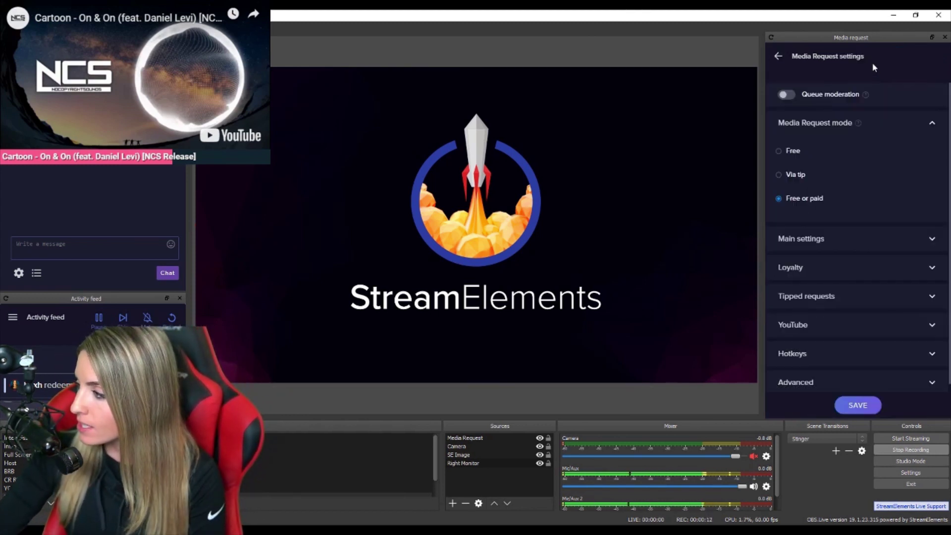
left_click(786, 94)
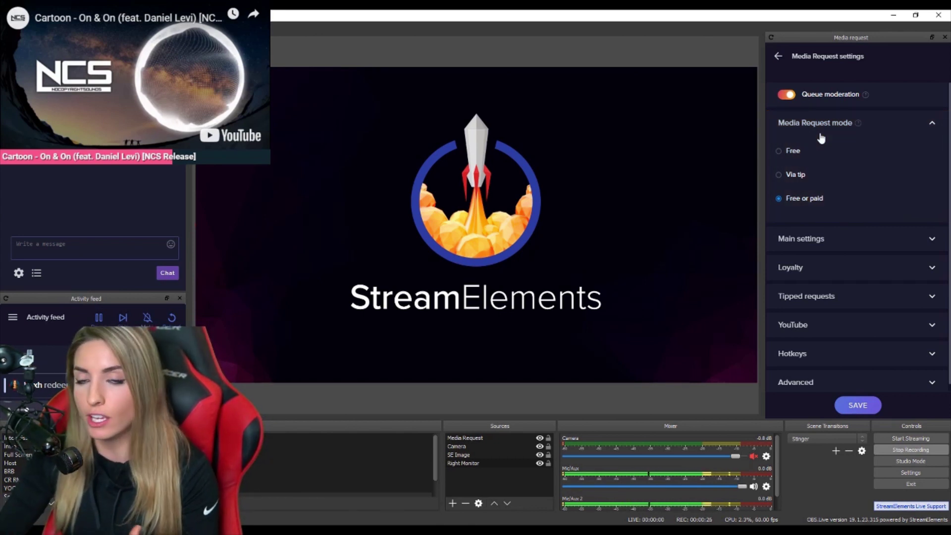
left_click(839, 274)
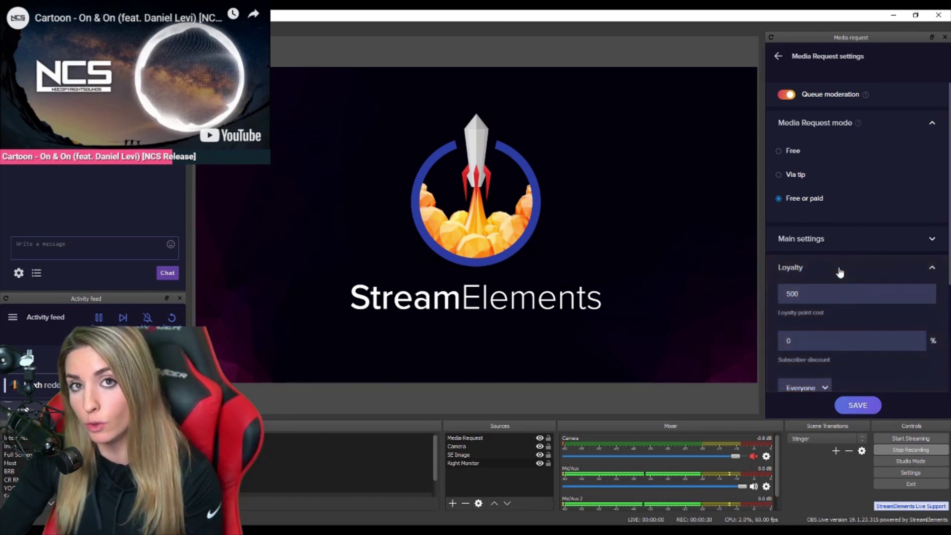
left_click(840, 273)
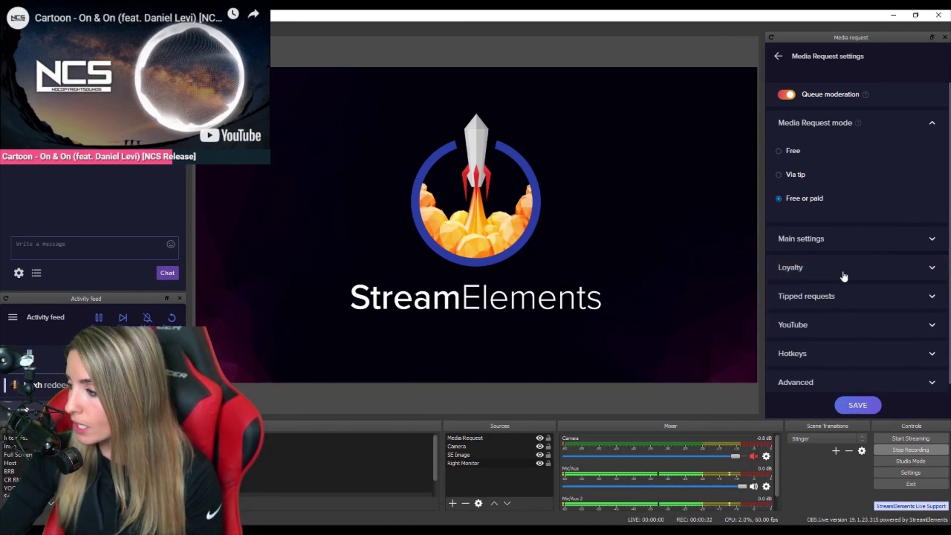
- Review the Tipped requests settings, then expand Hotkeys and scroll through its fields
left_click(846, 297)
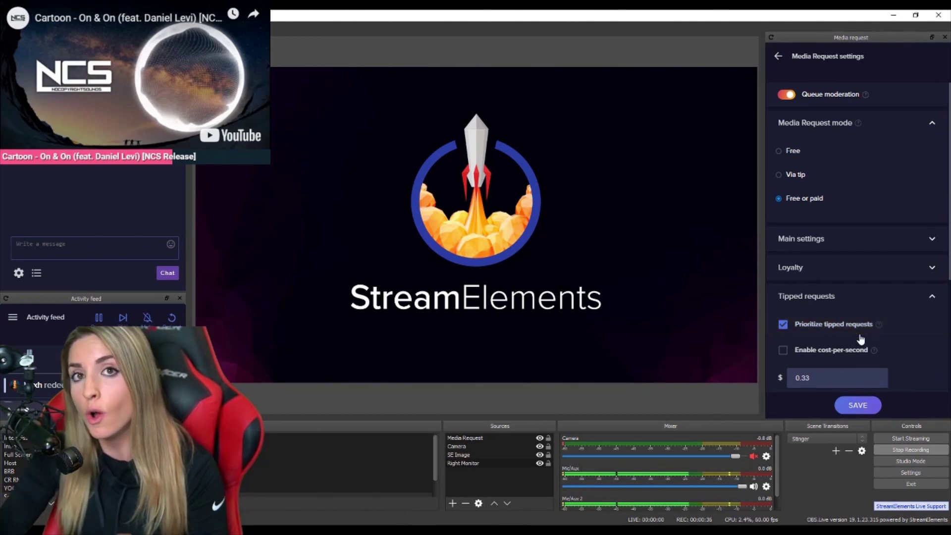
scroll(856, 327, "down", 1)
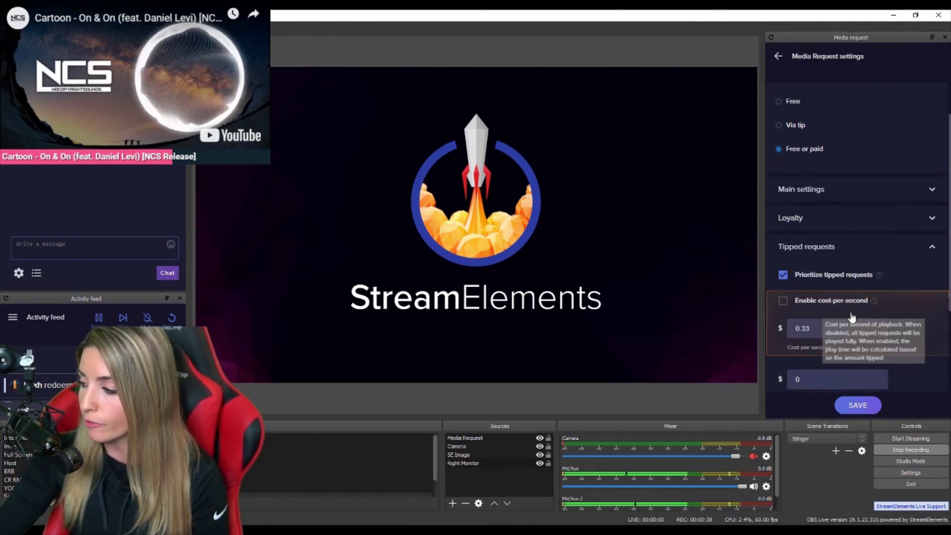
left_click(879, 250)
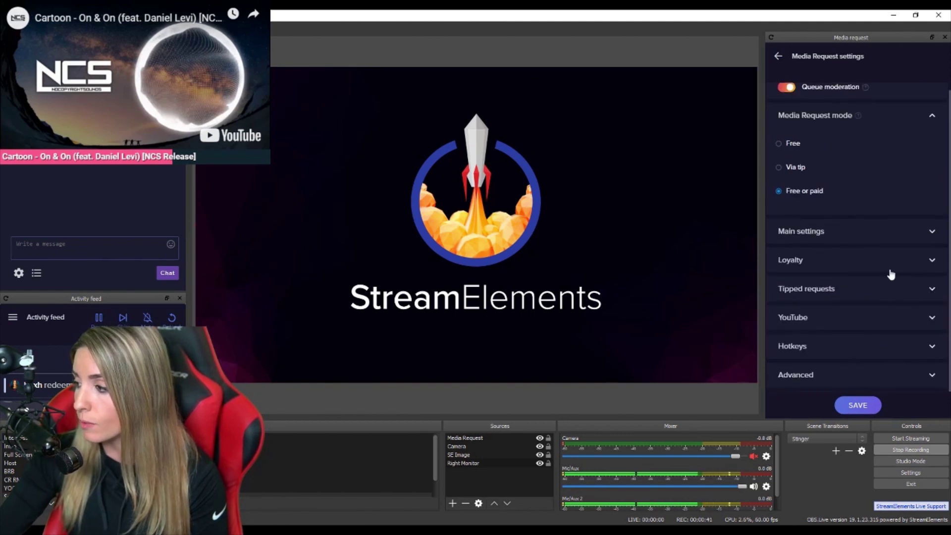
left_click(847, 348)
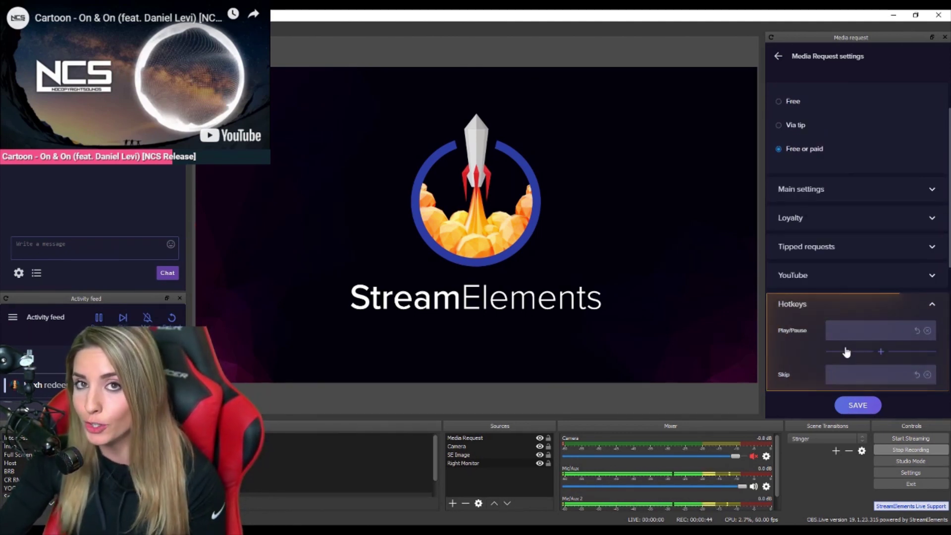
scroll(836, 343, "down", 5)
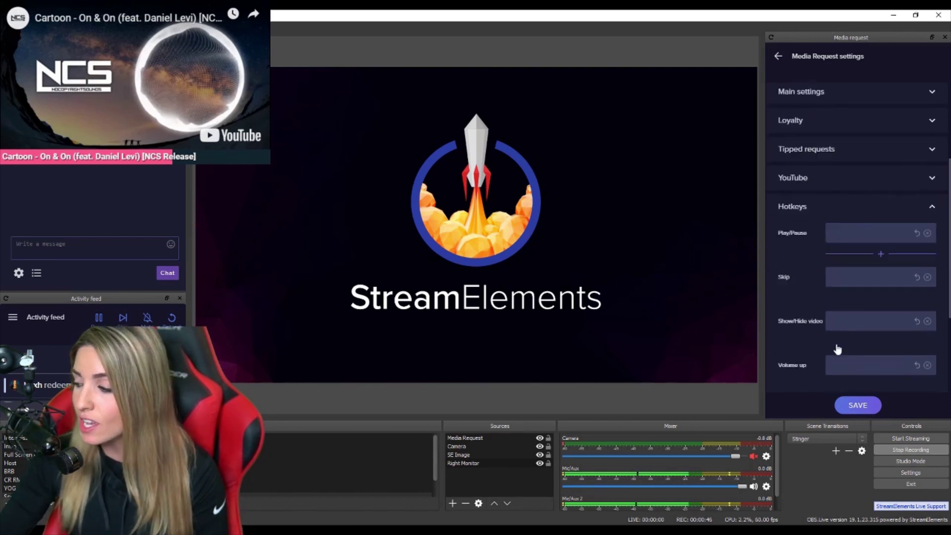
scroll(844, 341, "up", 3)
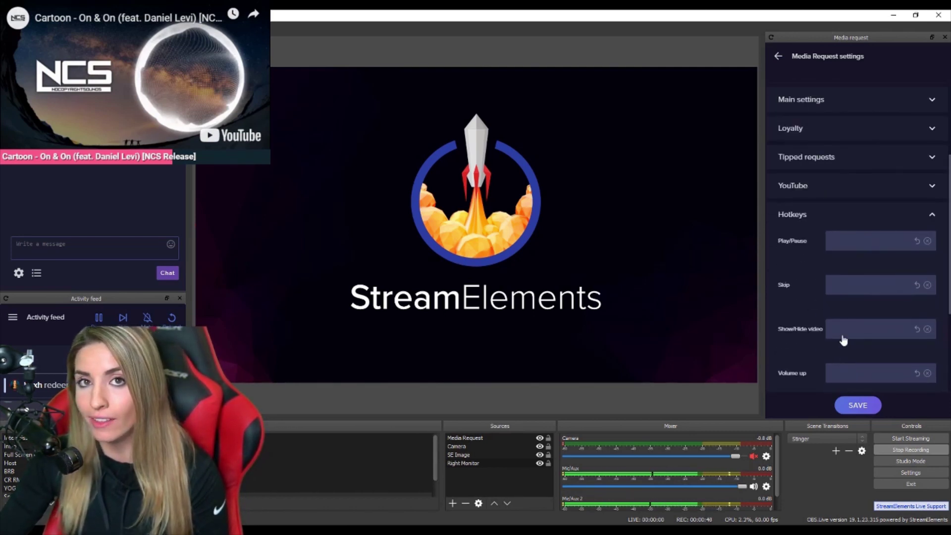